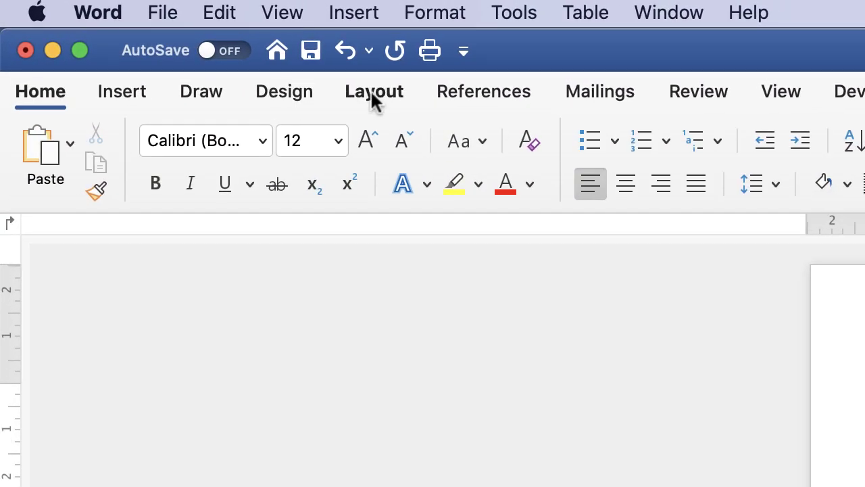
Confirm custom margins of 2.54 cm at the top, bottom, left and right for the whole document
{"action": "left_click", "coordinate": [374, 95]}
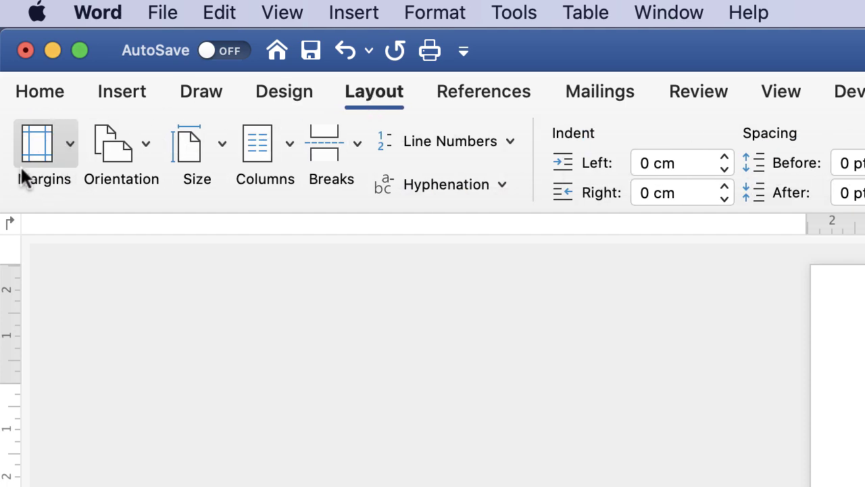
{"action": "left_click", "coordinate": [67, 152]}
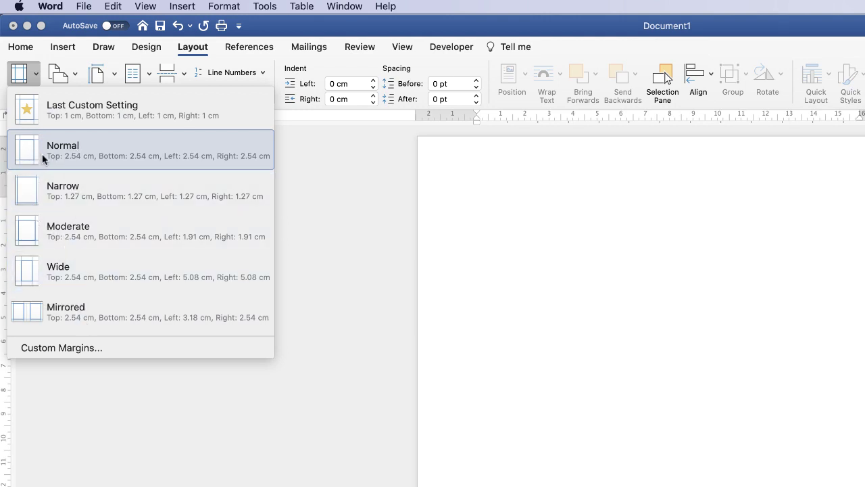
{"action": "left_click", "coordinate": [54, 352]}
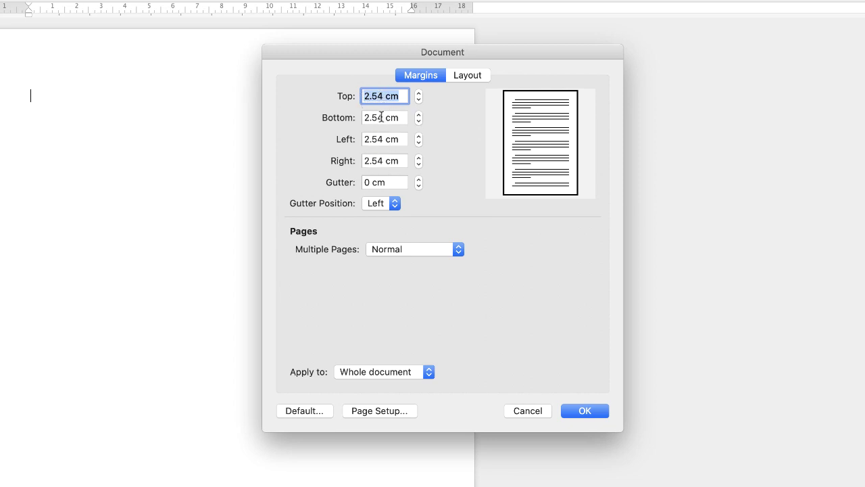
{"action": "left_click", "coordinate": [586, 411]}
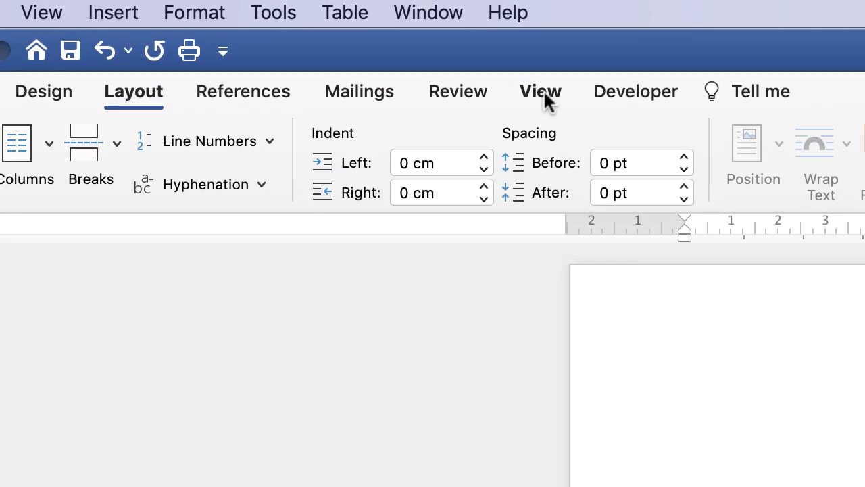
Display the gridlines on the document page
{"action": "left_click", "coordinate": [262, 34]}
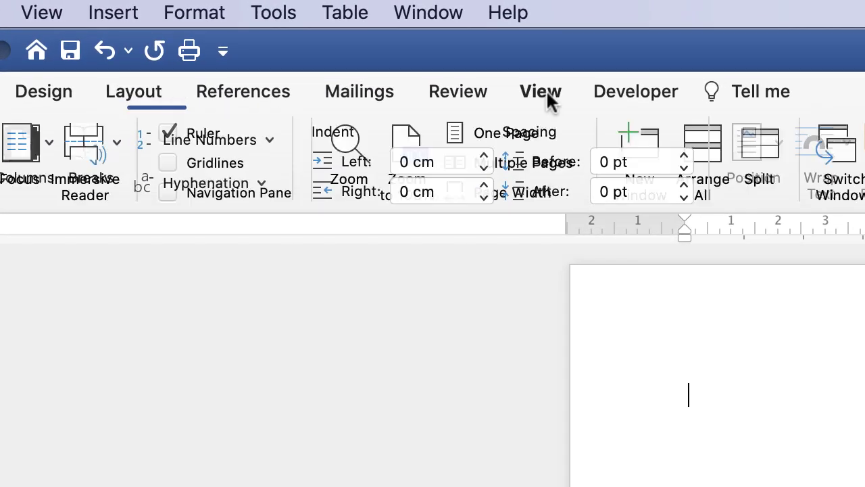
{"action": "left_click", "coordinate": [173, 164]}
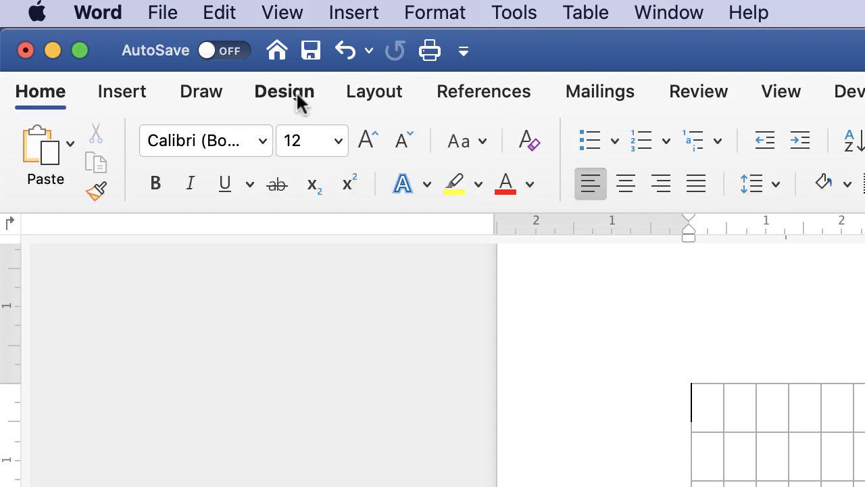
{"action": "left_click", "coordinate": [284, 92]}
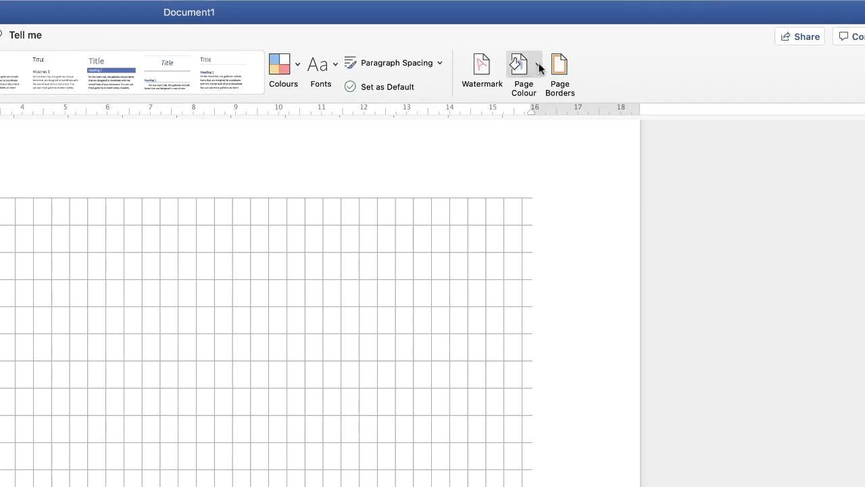
{"action": "left_click", "coordinate": [538, 67]}
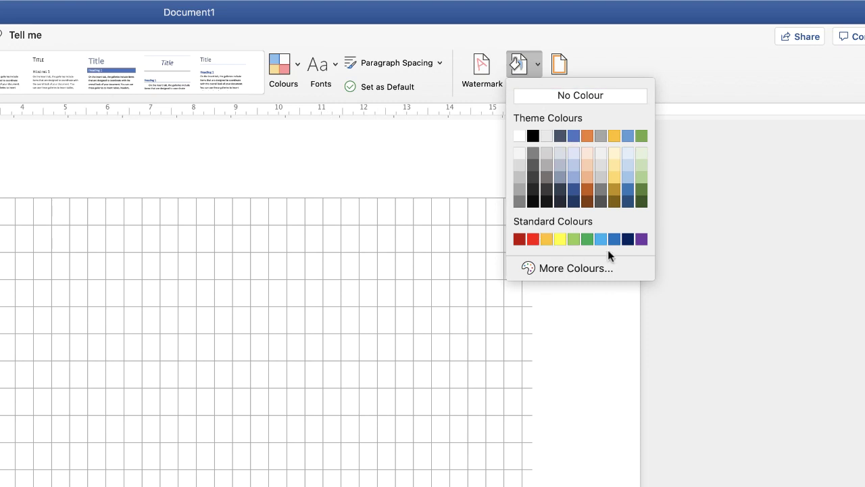
{"action": "left_click", "coordinate": [531, 268]}
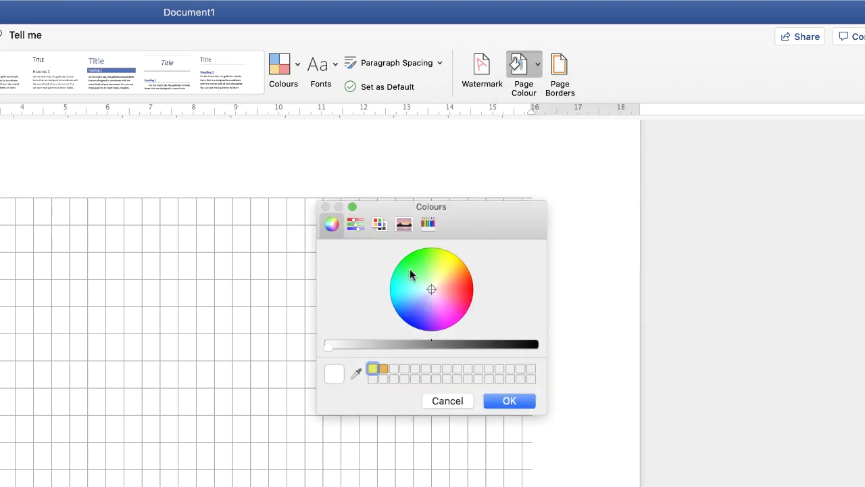
{"action": "left_click", "coordinate": [447, 400]}
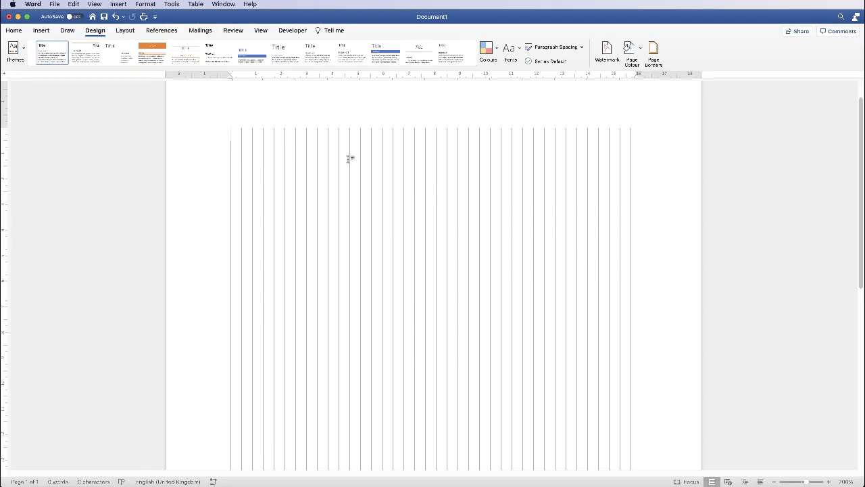
{"action": "left_click", "coordinate": [13, 32]}
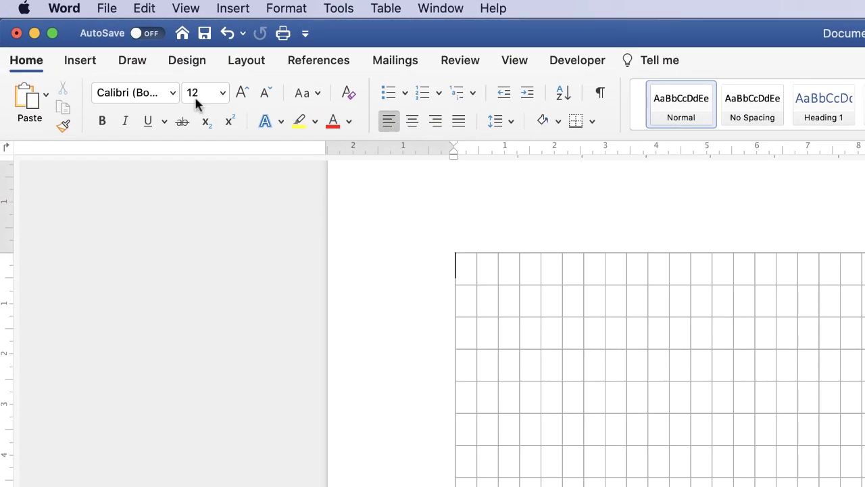
{"action": "left_click", "coordinate": [349, 121]}
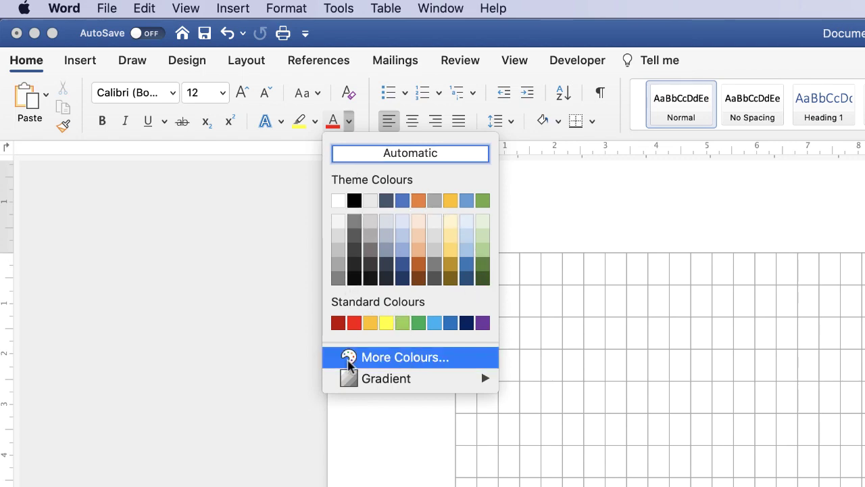
{"action": "left_click", "coordinate": [348, 361]}
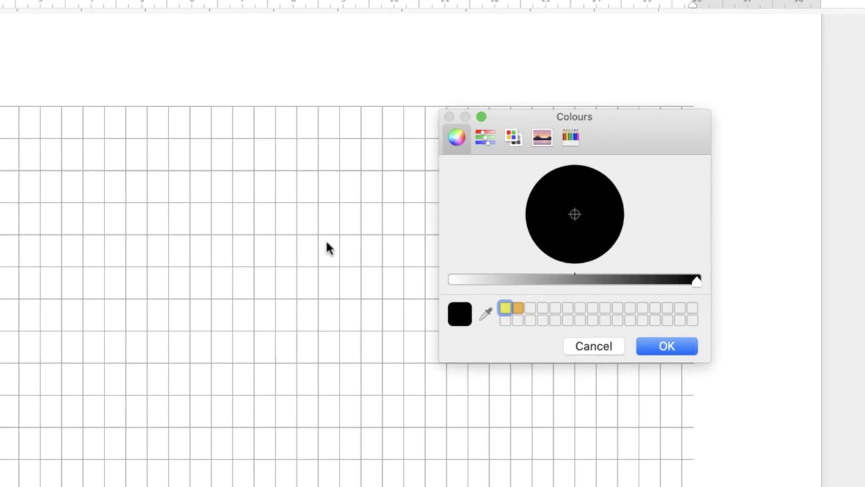
{"action": "left_click", "coordinate": [505, 307]}
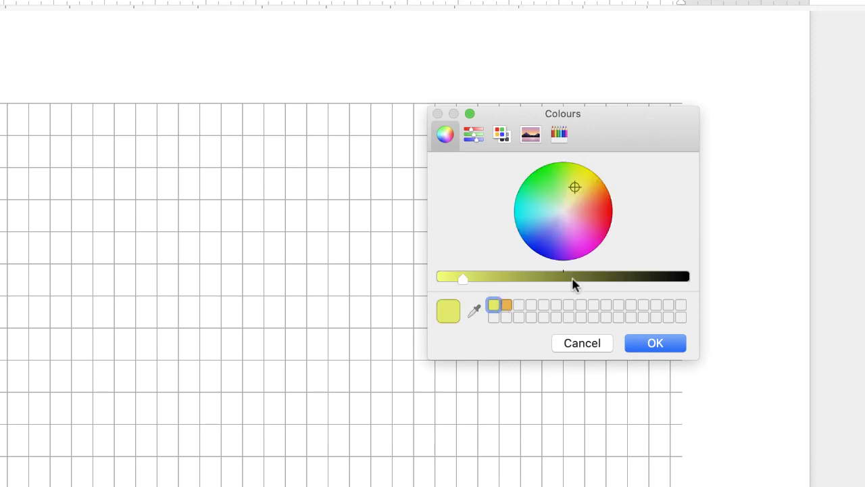
{"action": "left_click", "coordinate": [599, 346]}
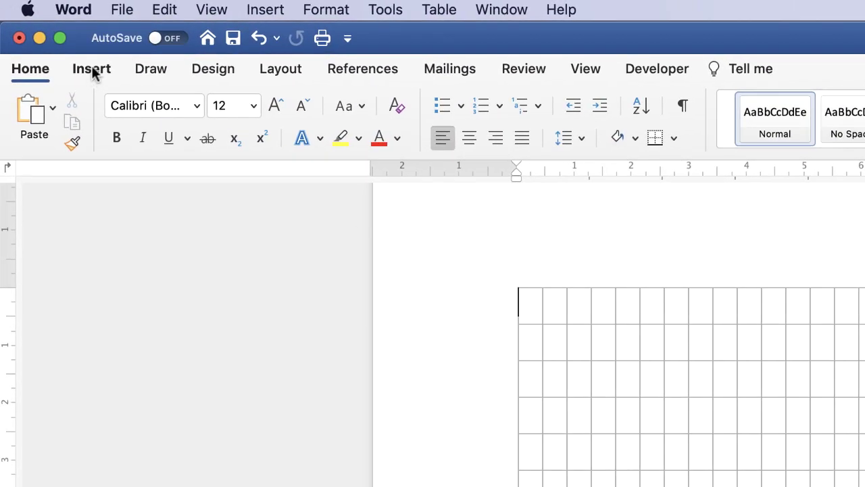
Draw a text box about 15.9 cm wide and 1.9 cm high along the page's top margin and enter the capitalised family-name title
{"action": "left_click", "coordinate": [41, 31]}
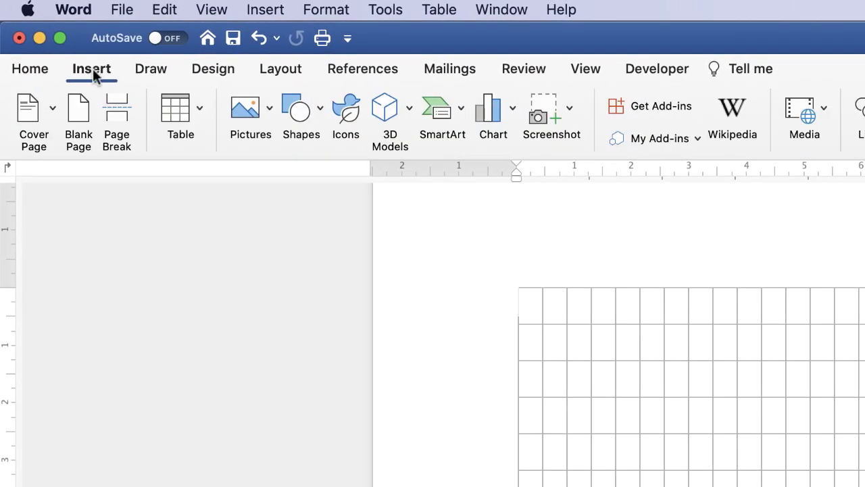
{"action": "left_click", "coordinate": [542, 112]}
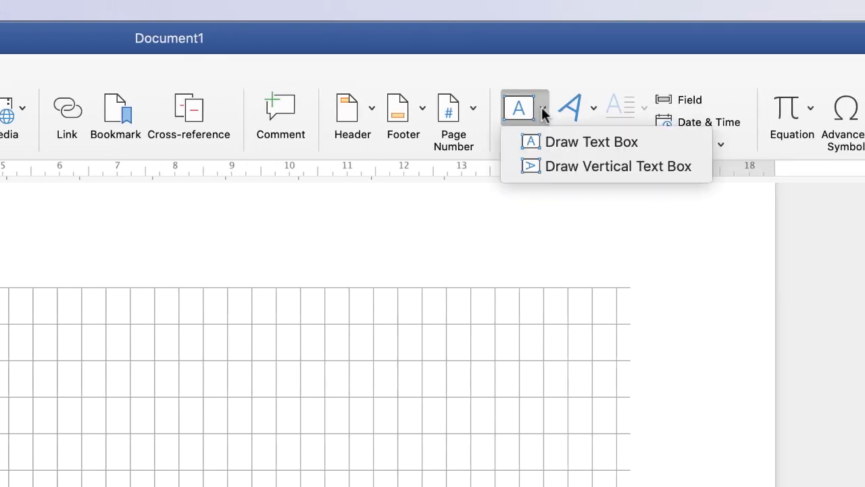
{"action": "left_click", "coordinate": [556, 139]}
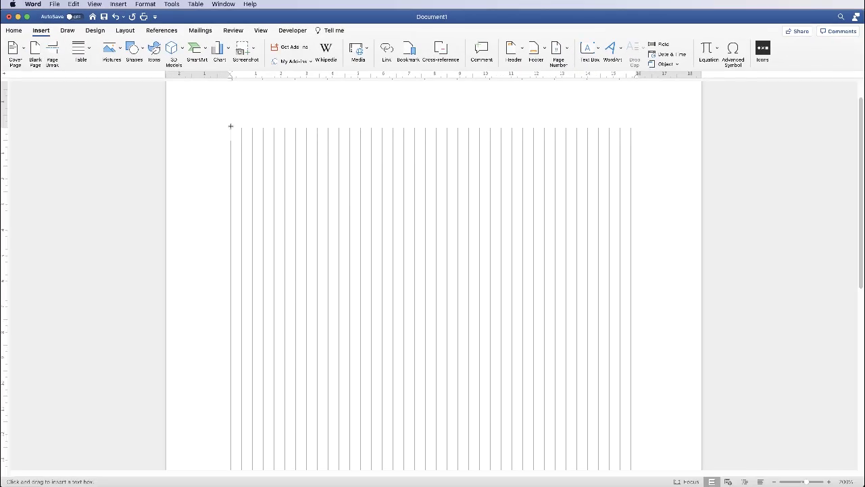
{"action": "mouse_move", "coordinate": [230, 127]}
{"action": "left_mouse_down"}
{"action": "mouse_move", "coordinate": [231, 164]}
{"action": "mouse_move", "coordinate": [285, 172]}
{"action": "mouse_move", "coordinate": [636, 176]}
{"action": "left_mouse_up"}
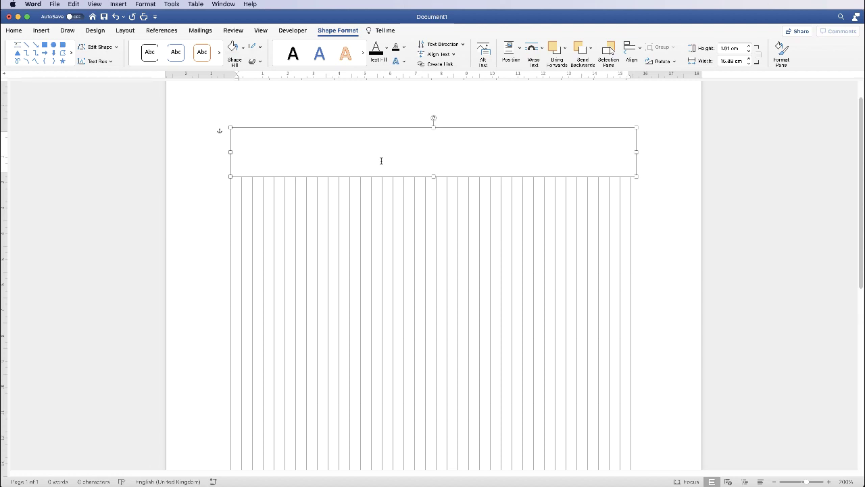
{"action": "type", "text": "THE BANFORD FAMILY"}
Enlarge all the title text in the text box to 36 pt
{"action": "key", "text": "super+a"}
{"action": "left_click", "coordinate": [13, 30]}
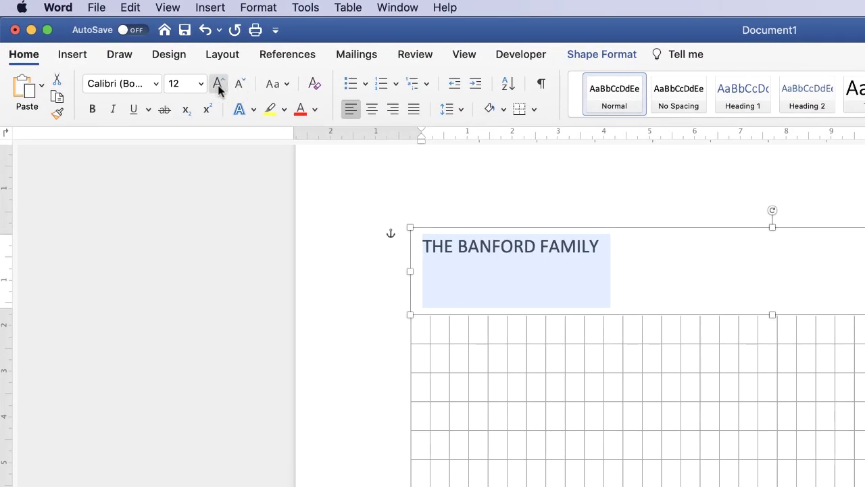
{"action": "left_click", "coordinate": [218, 84]}
{"action": "left_click", "coordinate": [218, 83]}
{"action": "left_click", "coordinate": [219, 84]}
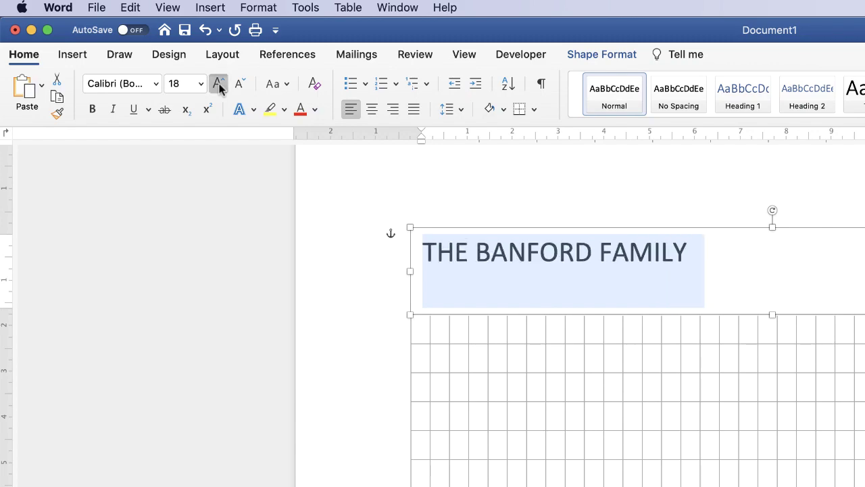
{"action": "left_click", "coordinate": [218, 84]}
{"action": "left_click", "coordinate": [218, 84]}
{"action": "left_click", "coordinate": [219, 84]}
{"action": "left_click", "coordinate": [218, 84]}
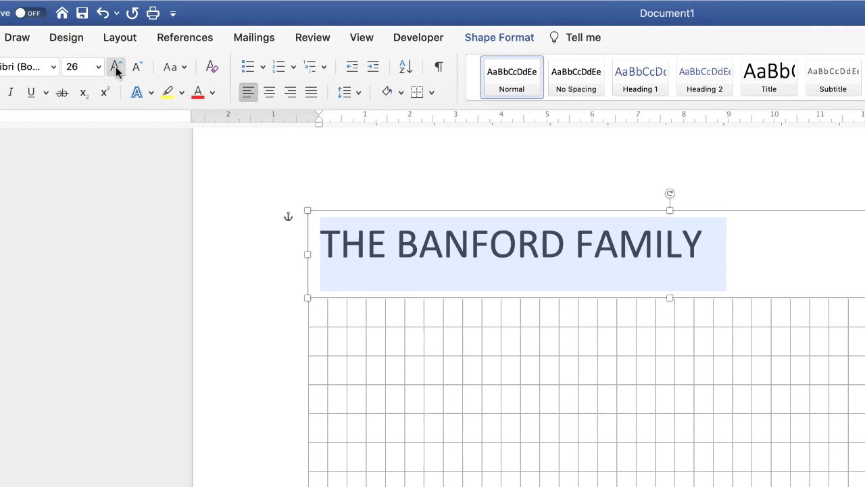
{"action": "left_click", "coordinate": [116, 71]}
{"action": "left_click", "coordinate": [116, 71]}
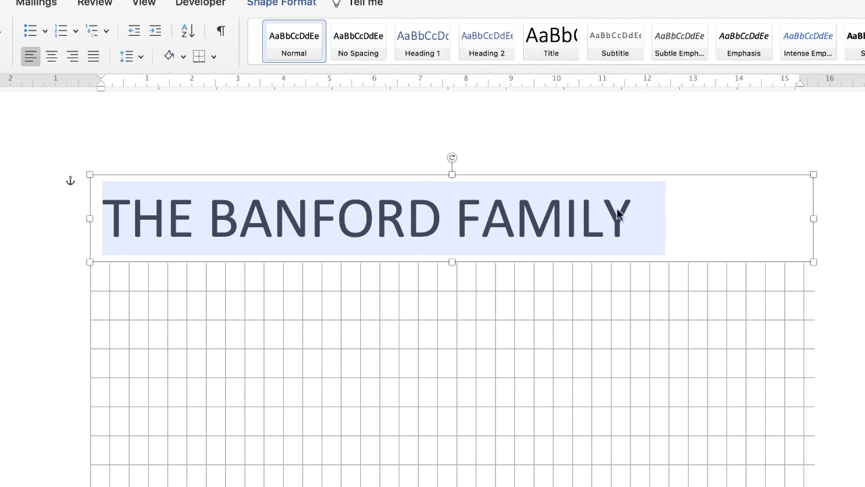
Set the title's character spacing to Expanded by 6 pt
{"action": "right_click", "coordinate": [265, 215]}
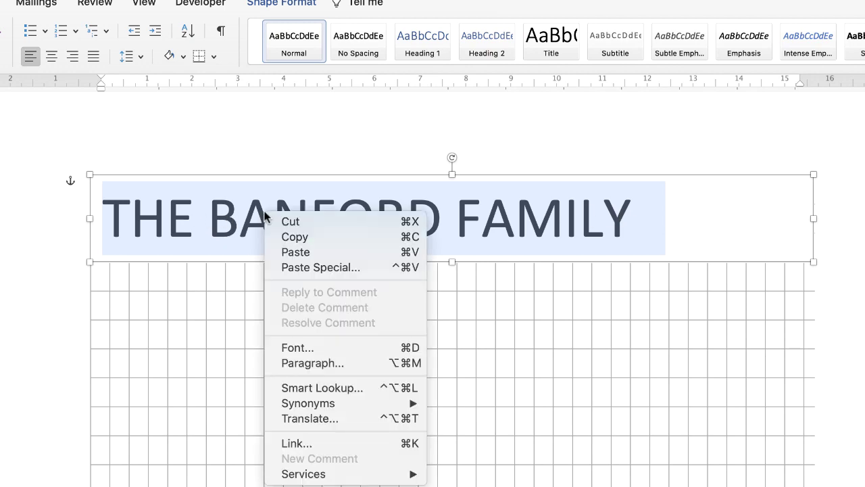
{"action": "left_click", "coordinate": [293, 348]}
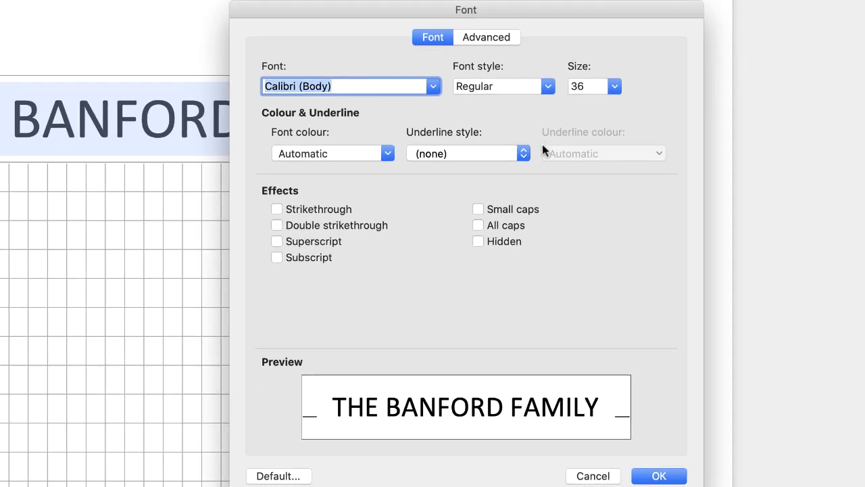
{"action": "left_click", "coordinate": [478, 37]}
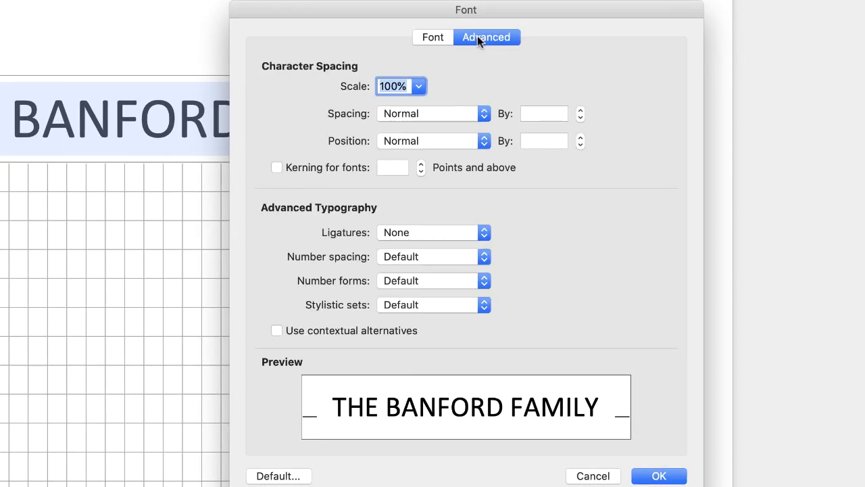
{"action": "left_click", "coordinate": [480, 114]}
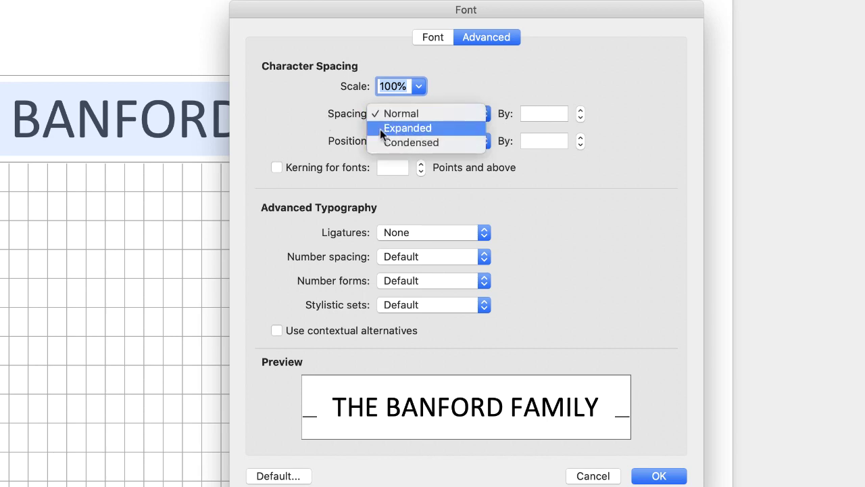
{"action": "left_click", "coordinate": [421, 127]}
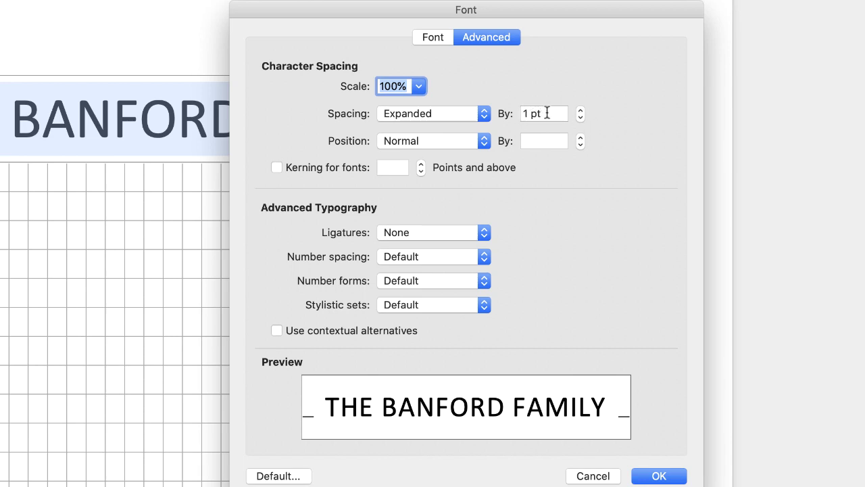
{"action": "key", "text": "Tab"}
{"action": "type", "text": "6"}
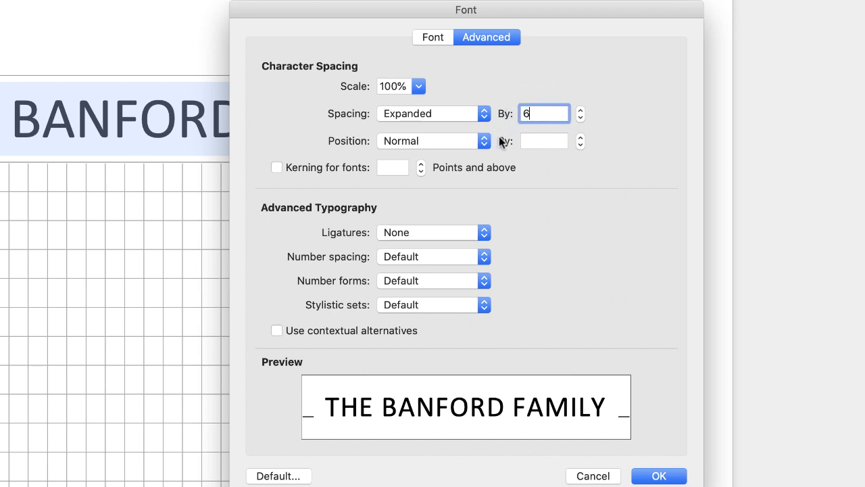